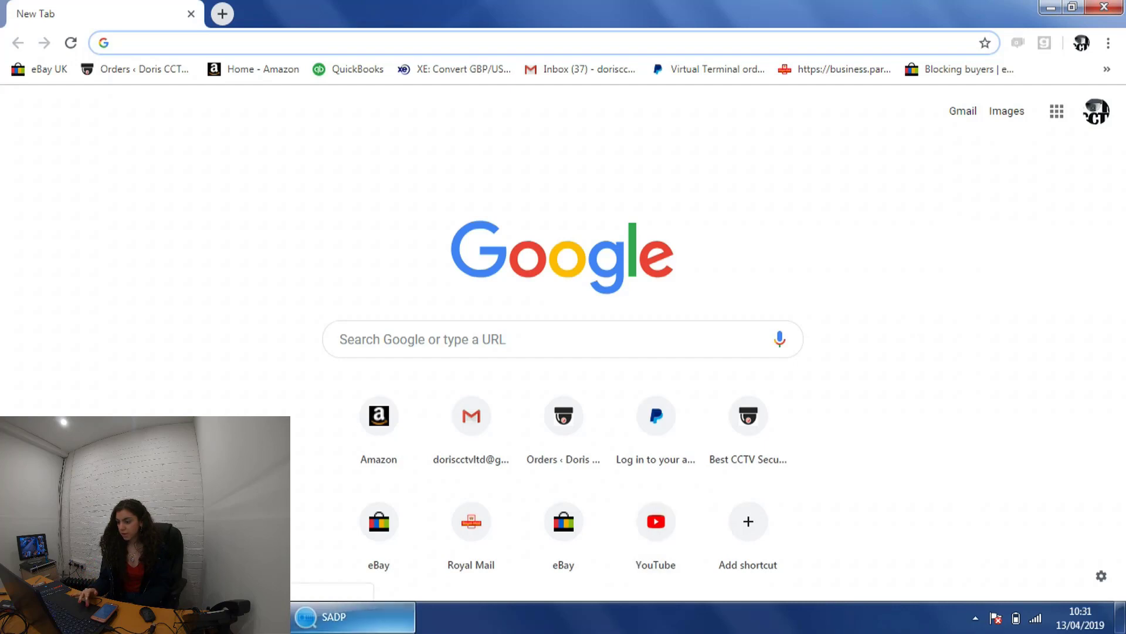
# Show the desktop and open a new Chrome window from the taskbar jump list
pyautogui.press('super+d')
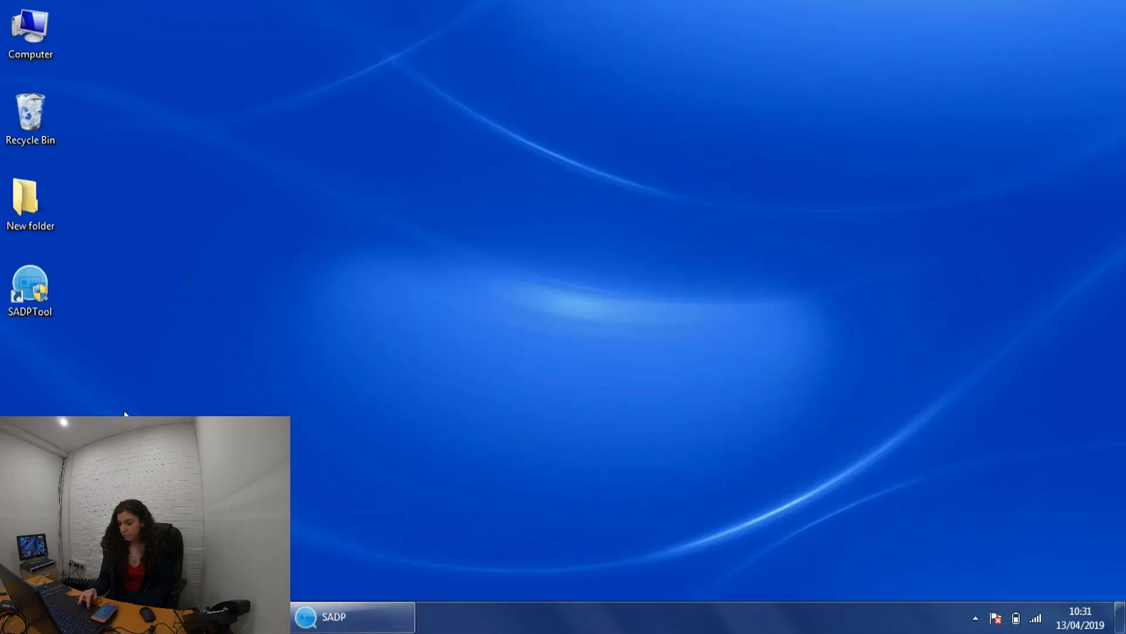
pyautogui.rightClick(166, 617)
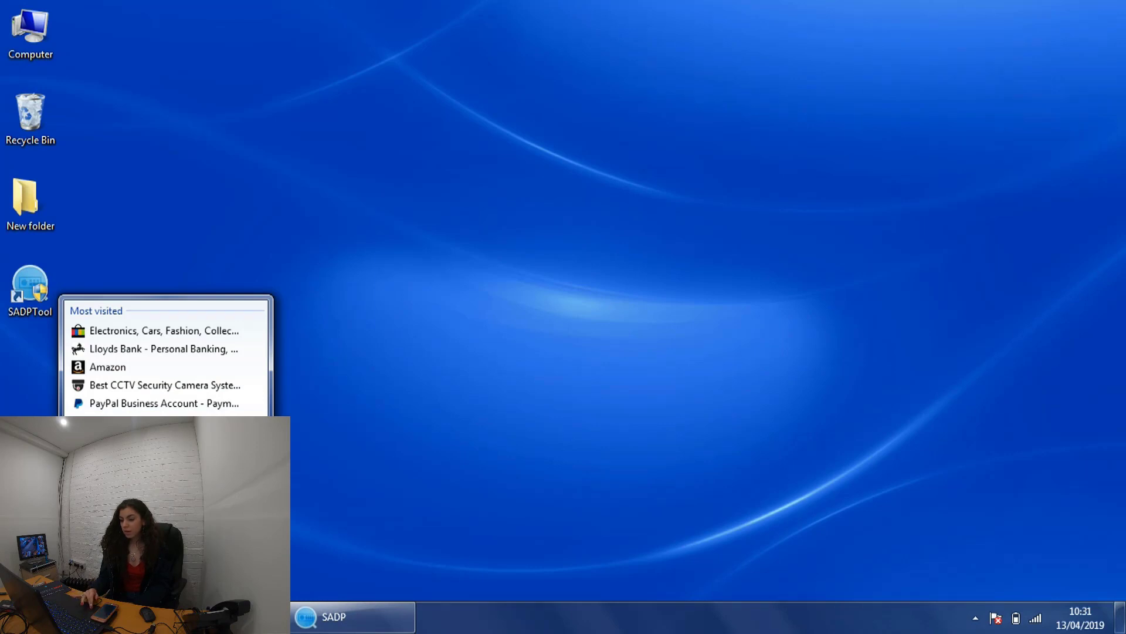
pyautogui.click(166, 617)
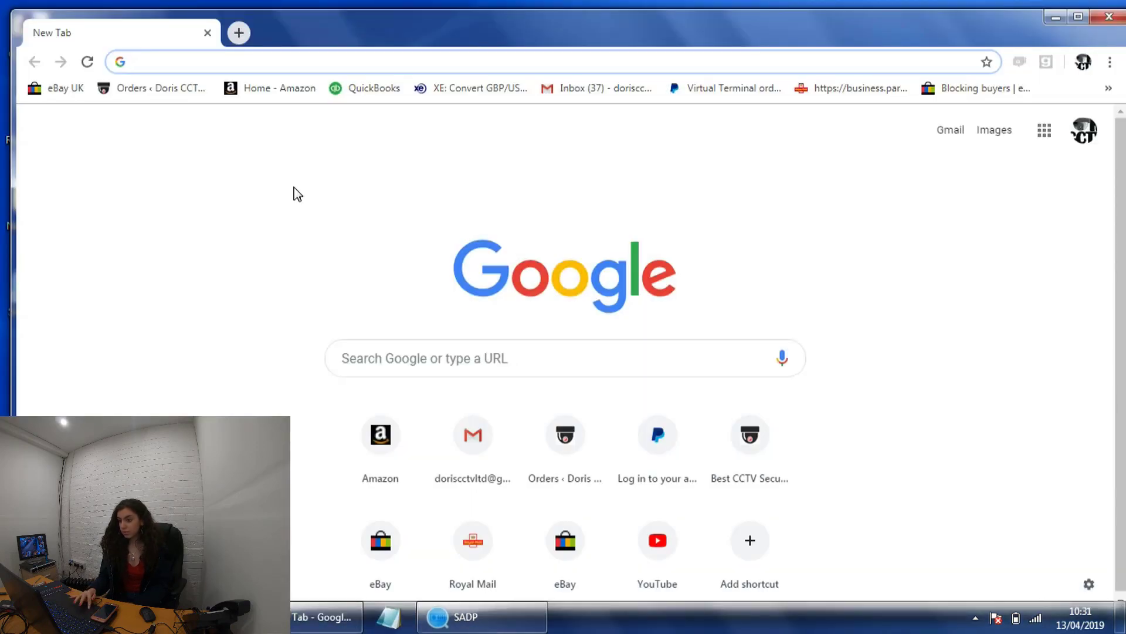
# Search for 'SAPD TOOL' and open Hikvision's Tools download page listing SADP V3.0.1.4
pyautogui.write('SAP')
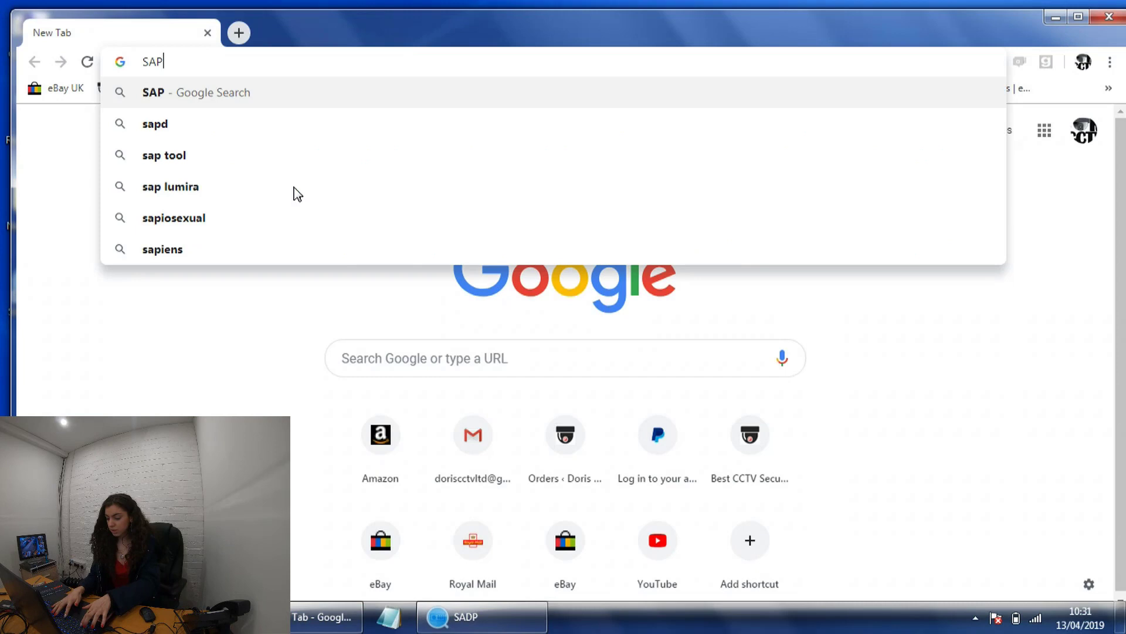
pyautogui.write('T')
pyautogui.press('BackSpace')
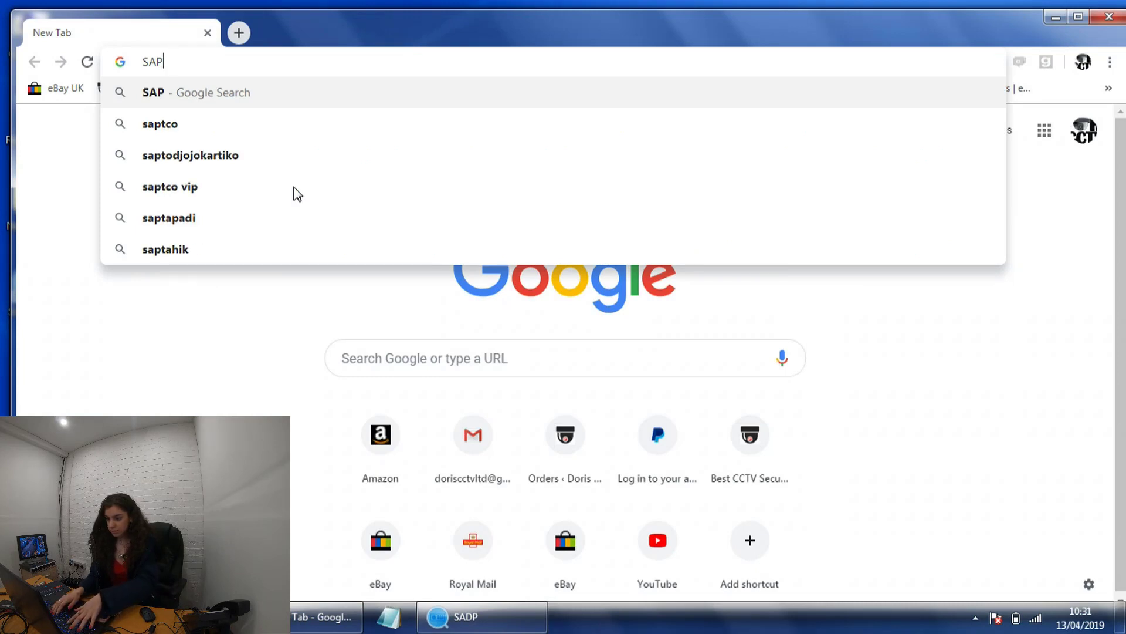
pyautogui.write('D TOOL')
pyautogui.press('Return')
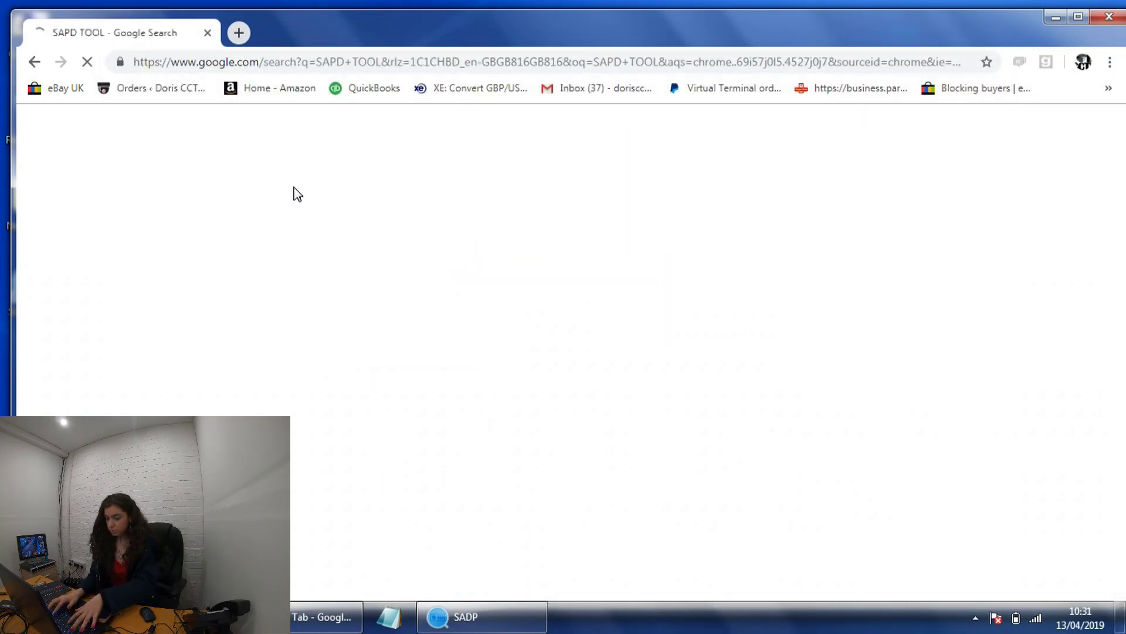
pyautogui.doubleClick(445, 36)
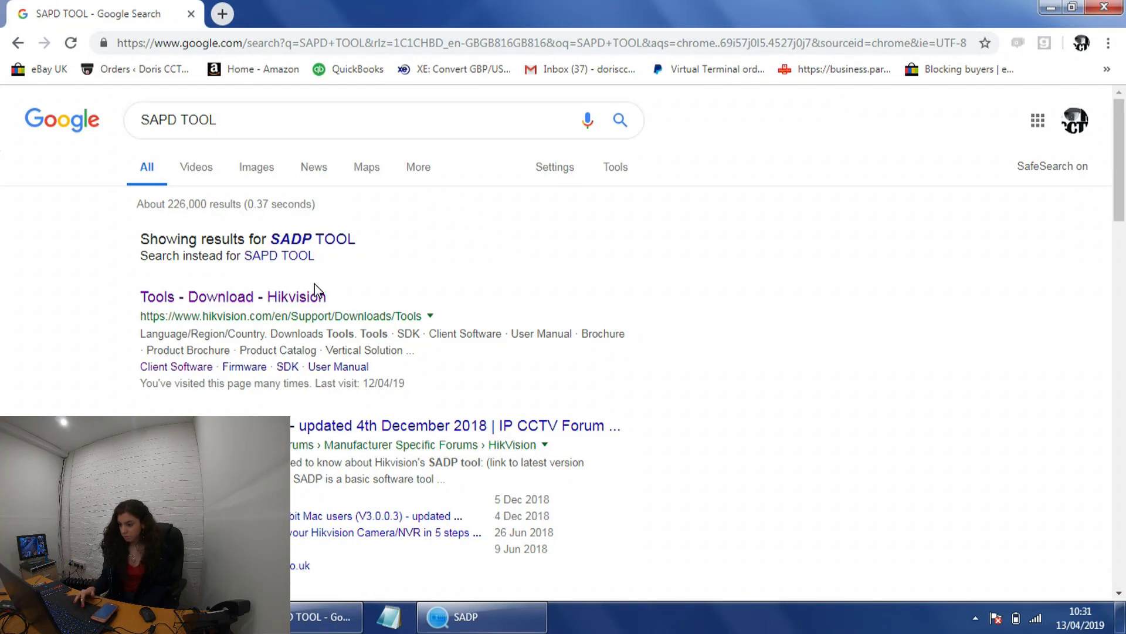
pyautogui.click(311, 298)
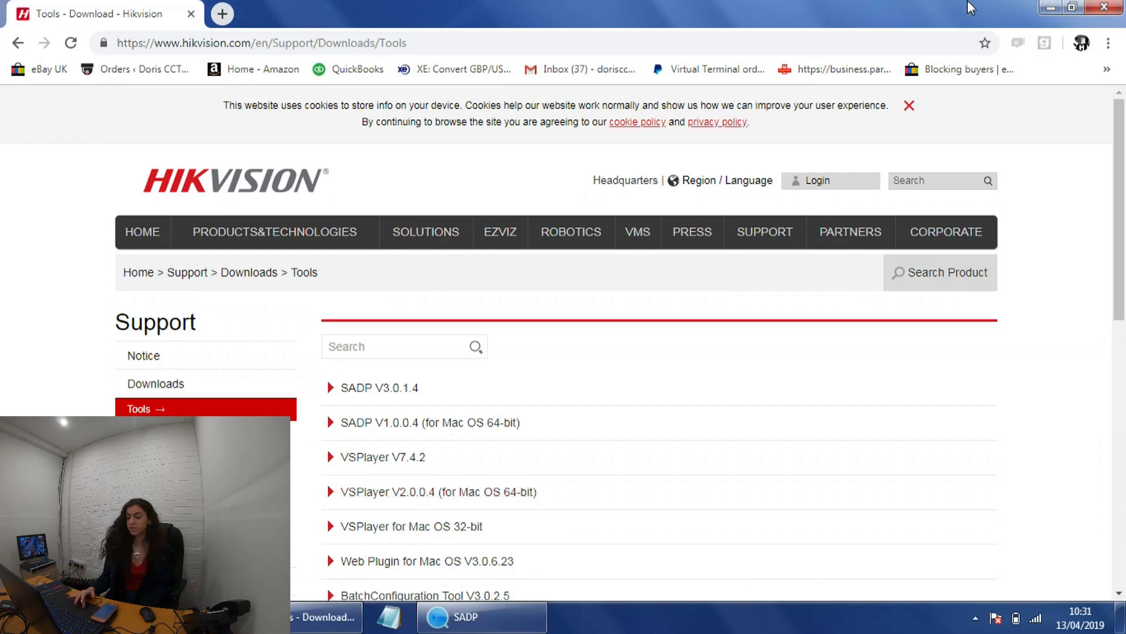
# Restore SADP, open the DS-7608NI-K2/8P recorder at 192.168.1.103, then minimise the browser
pyautogui.click(1051, 7)
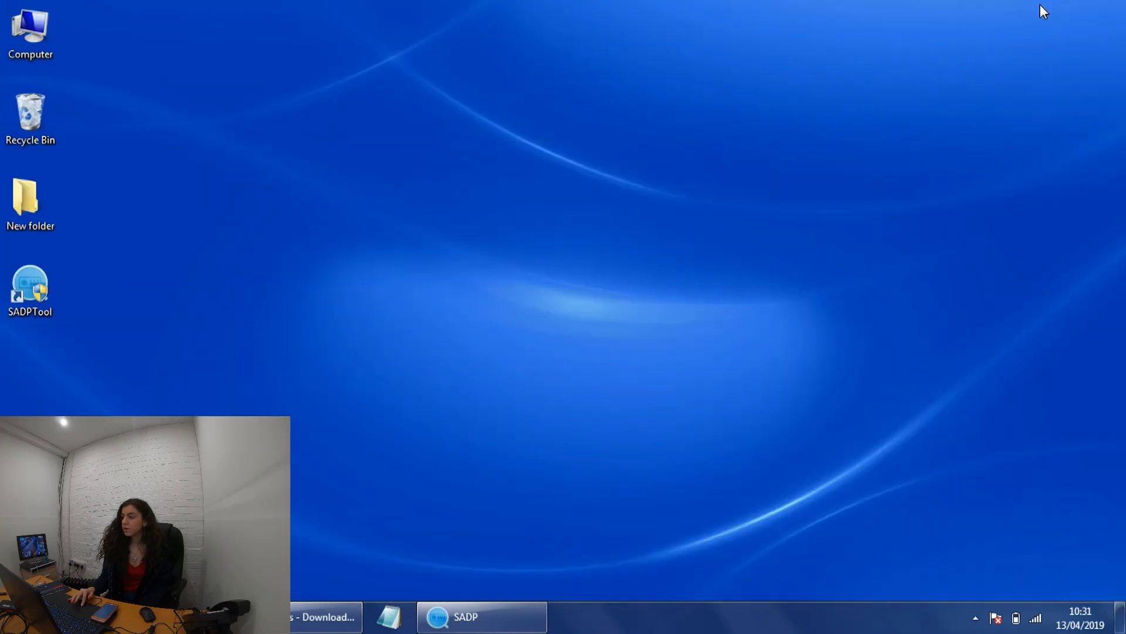
pyautogui.click(431, 619)
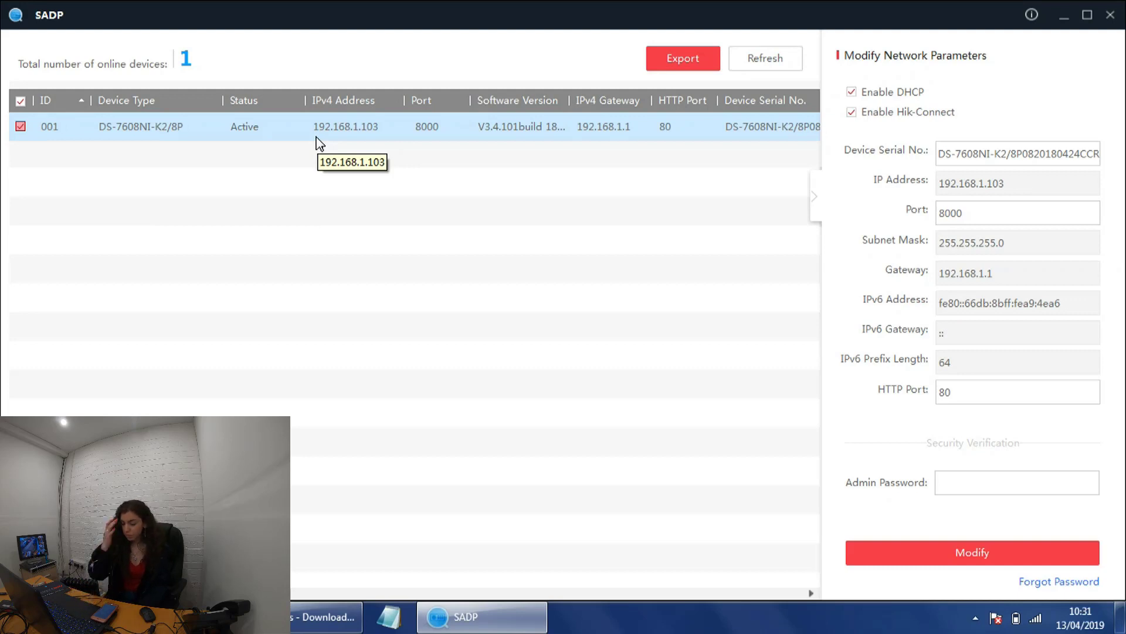
pyautogui.doubleClick(332, 128)
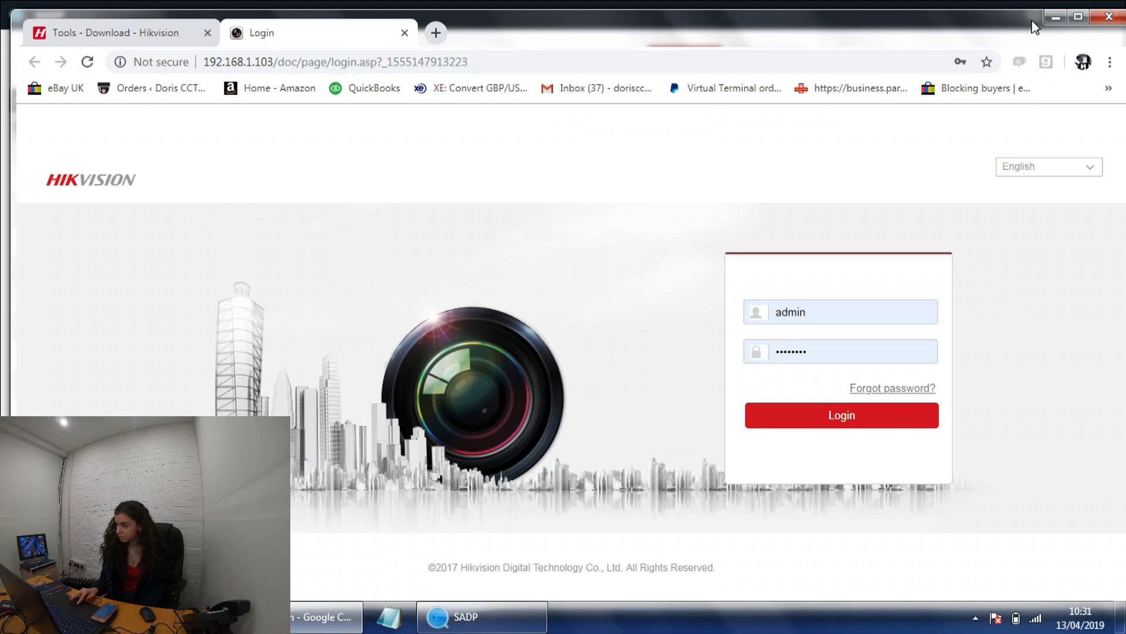
pyautogui.click(1055, 18)
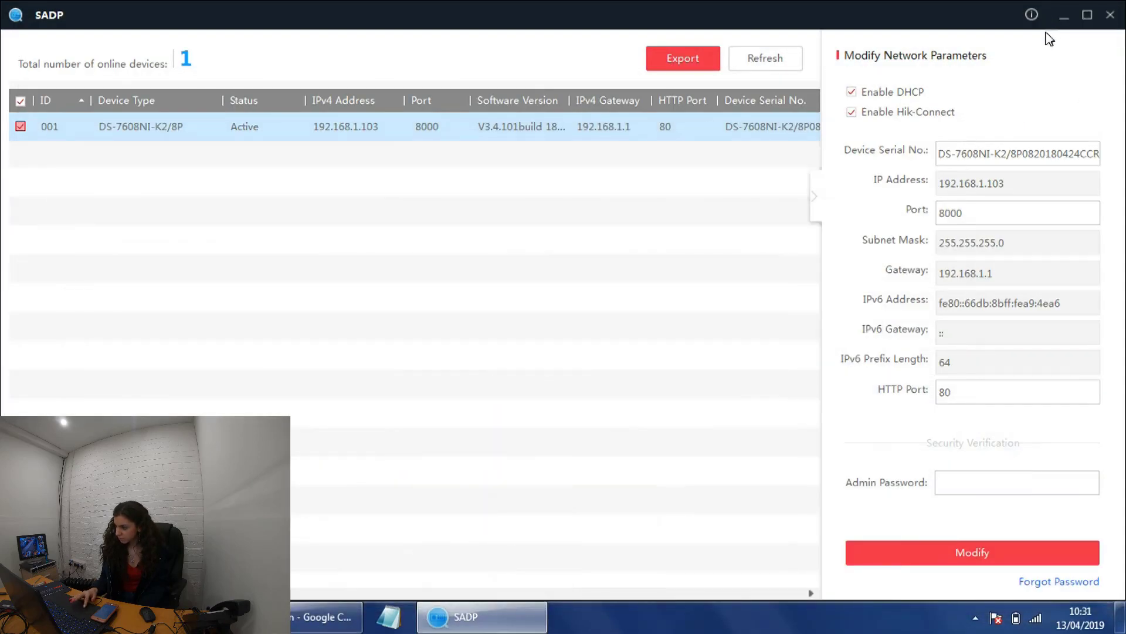
pyautogui.click(996, 391)
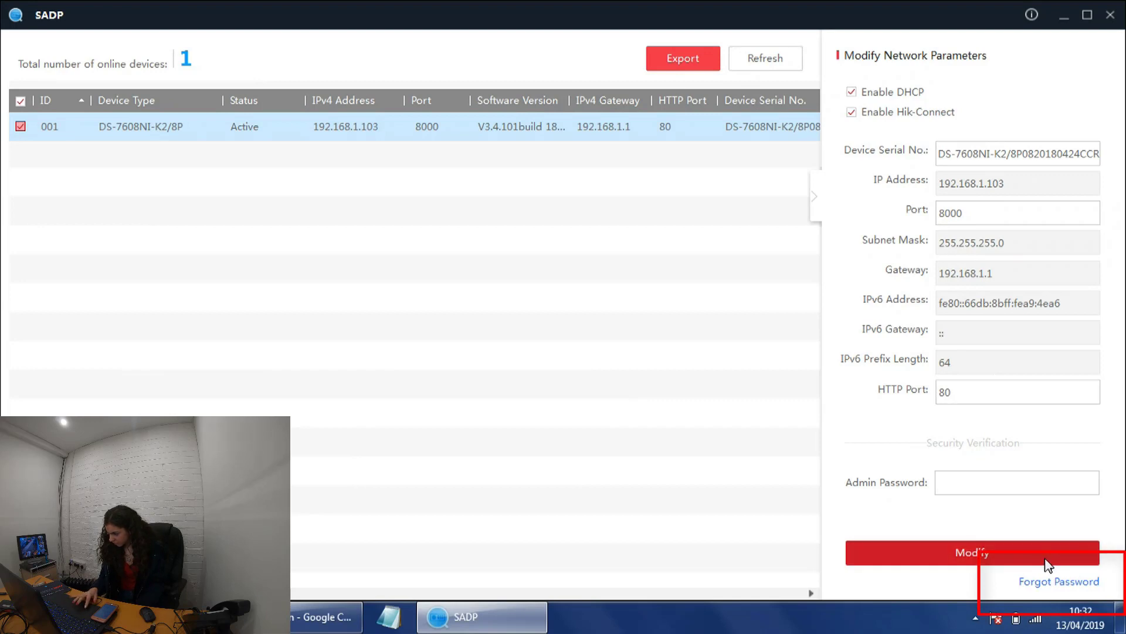
# Use Forgot Password to export the recorder's key request file to the Desktop, then close the dialog
pyautogui.click(1063, 582)
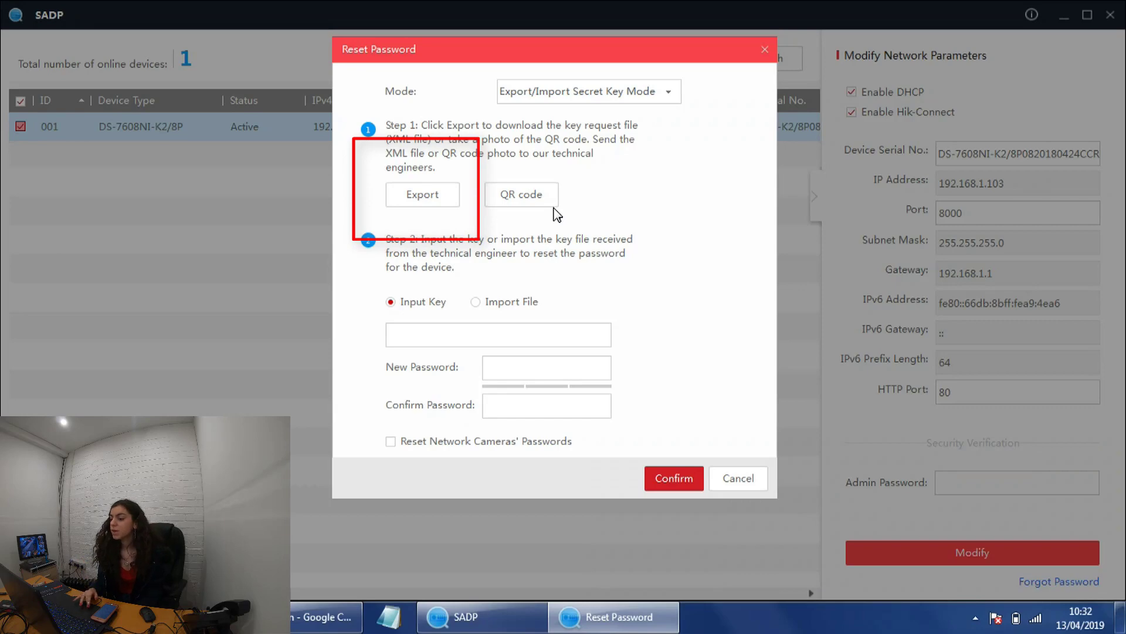
pyautogui.click(441, 196)
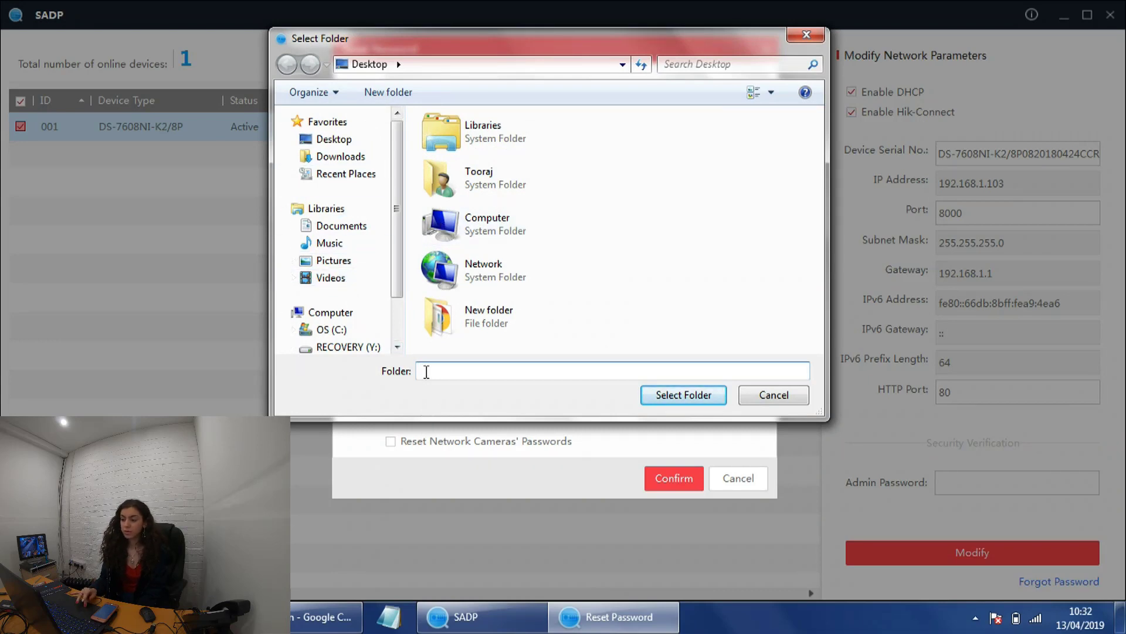
pyautogui.click(674, 392)
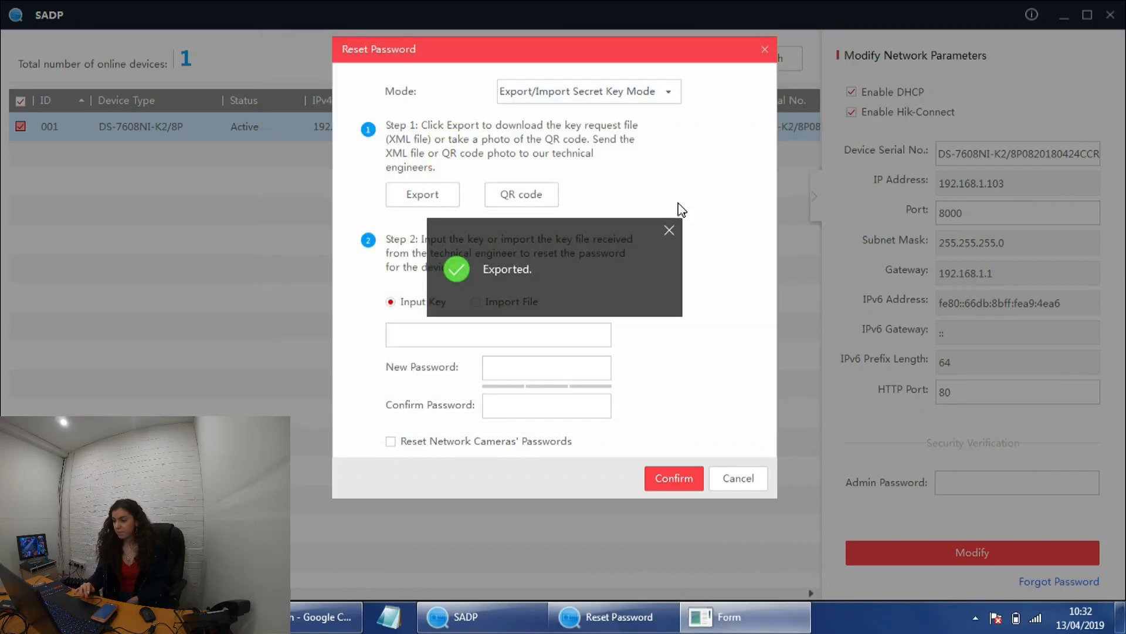
pyautogui.click(763, 47)
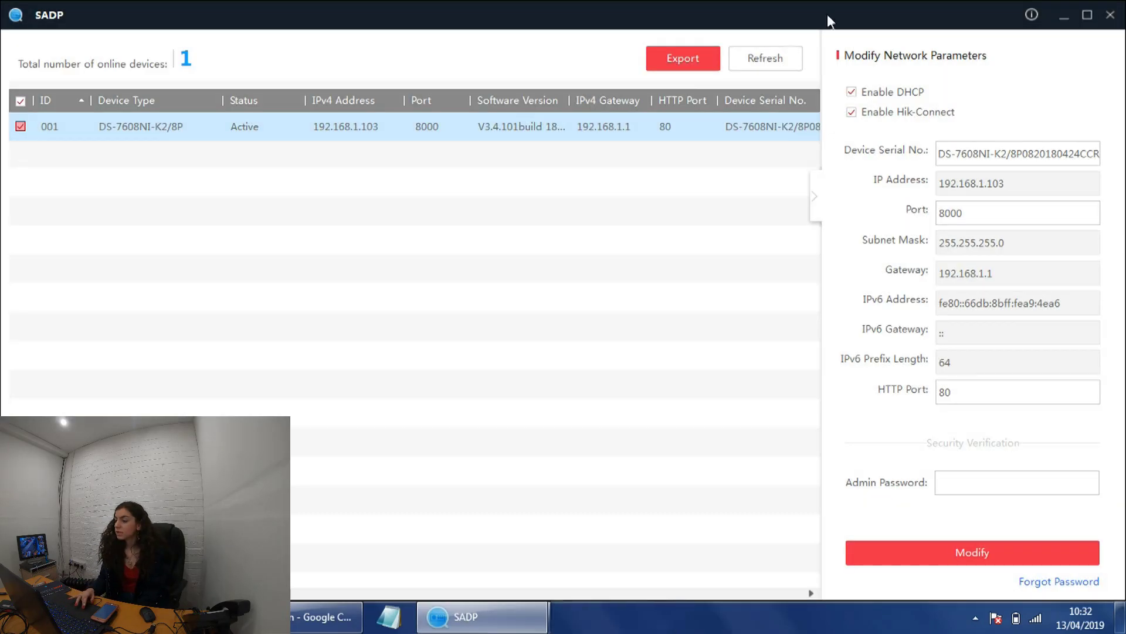
# Minimise SADP and select the exported DS-7608NI key request XML file on the desktop
pyautogui.click(1063, 14)
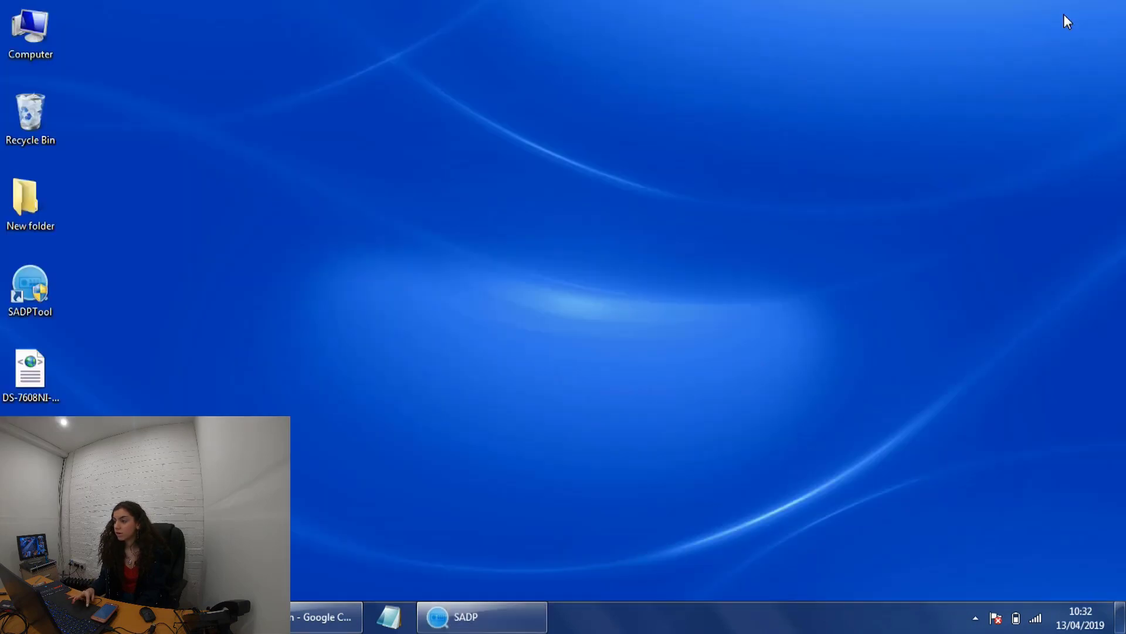
pyautogui.click(49, 389)
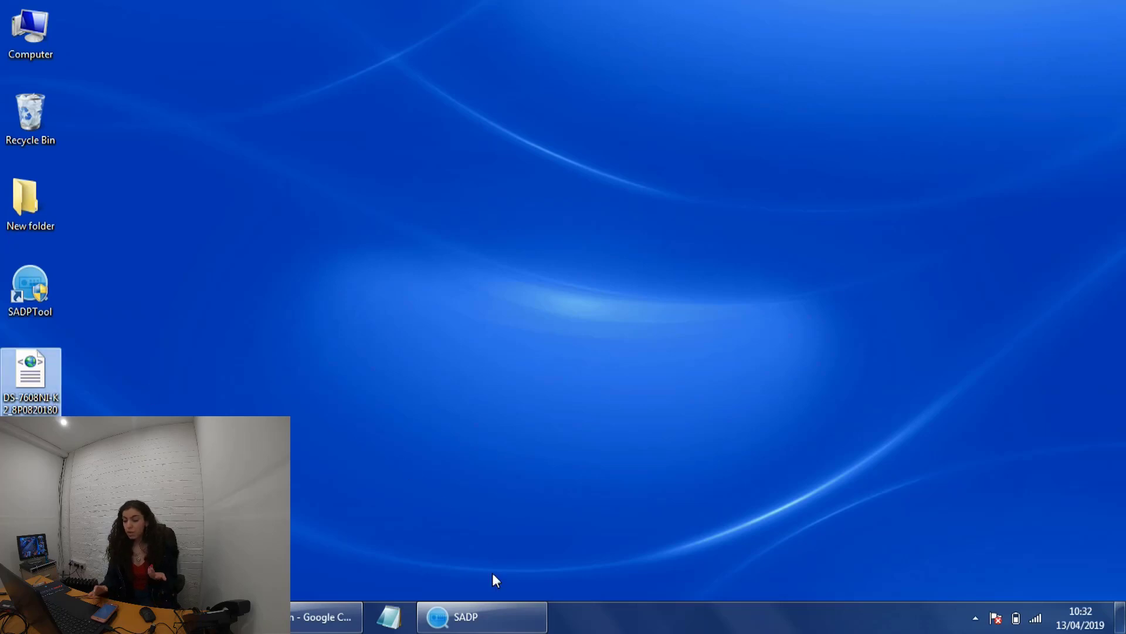
# Reopen Forgot Password for the recorder and import the XML key file from the Desktop
pyautogui.click(482, 613)
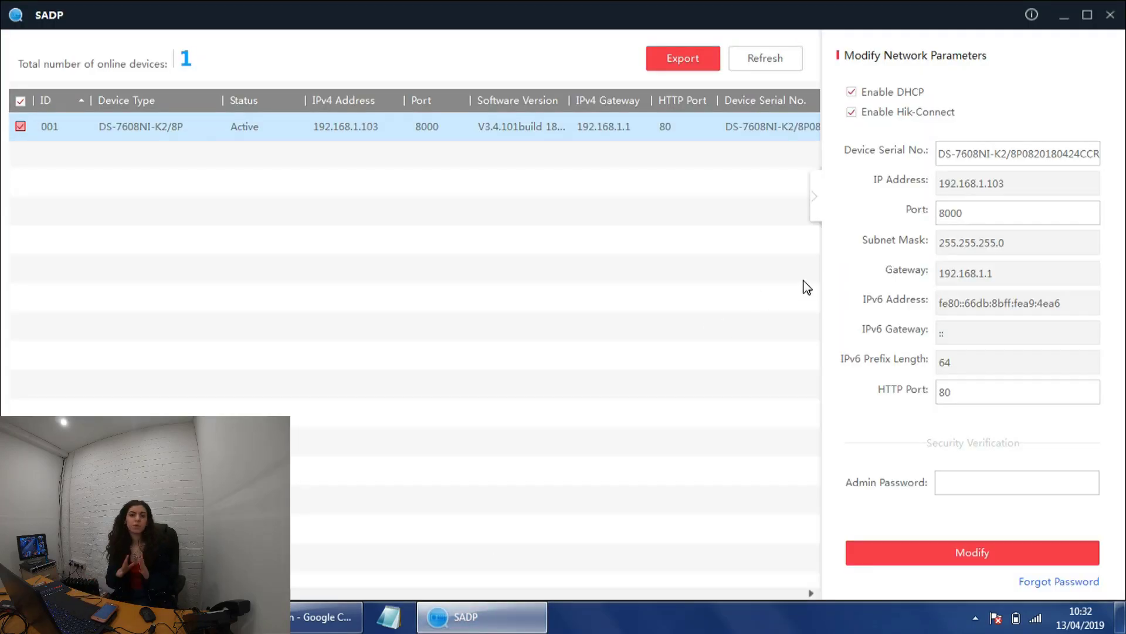
pyautogui.click(778, 278)
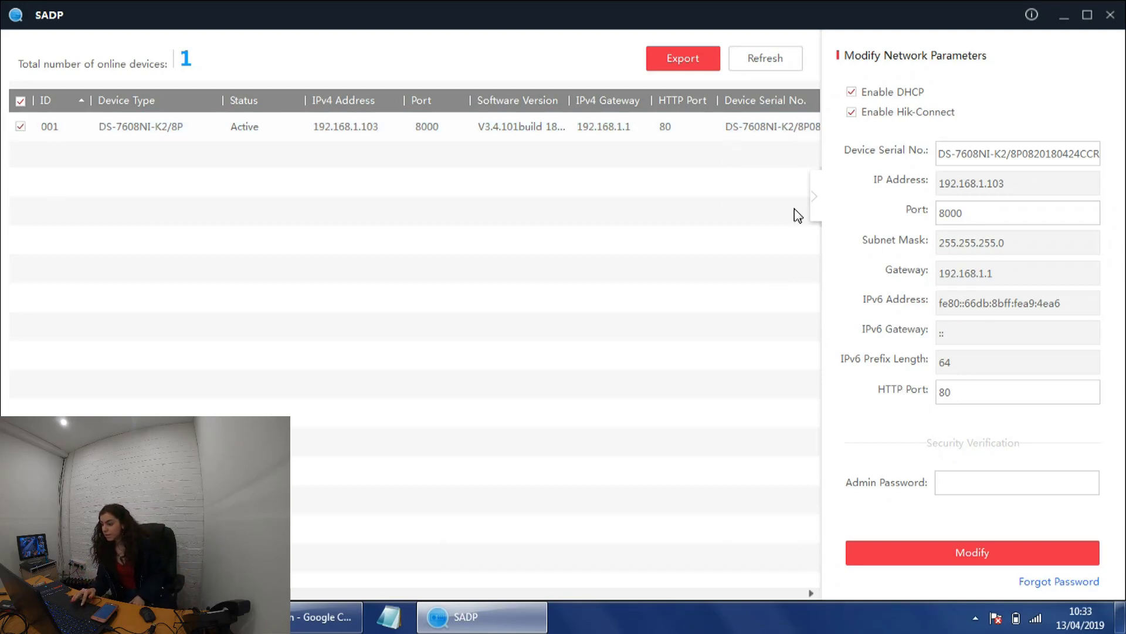
pyautogui.click(1031, 583)
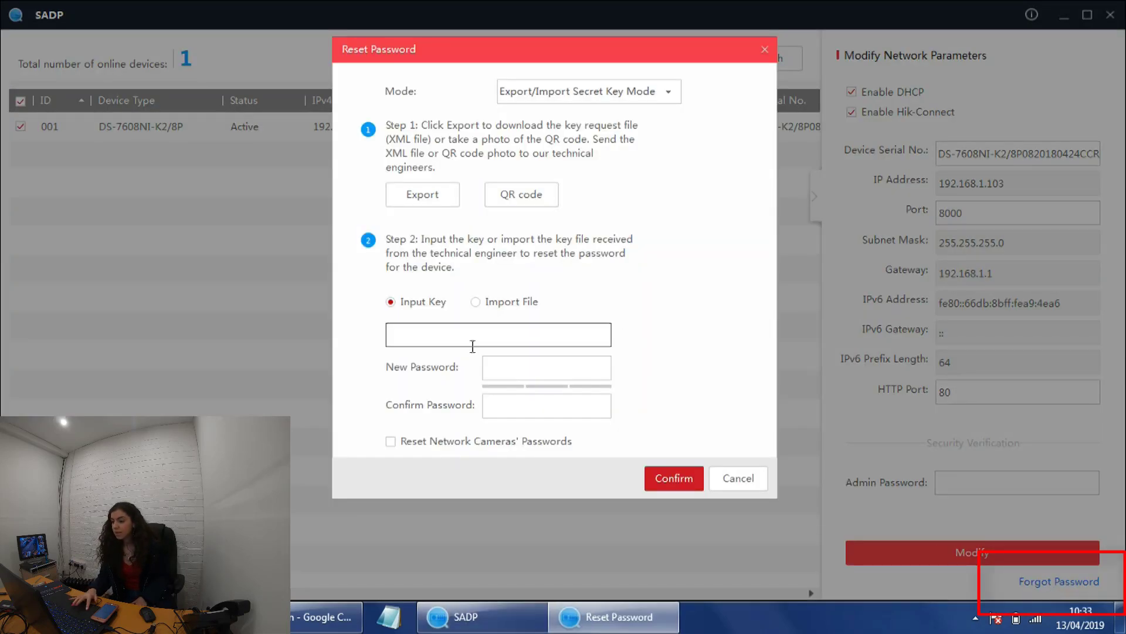
pyautogui.click(475, 303)
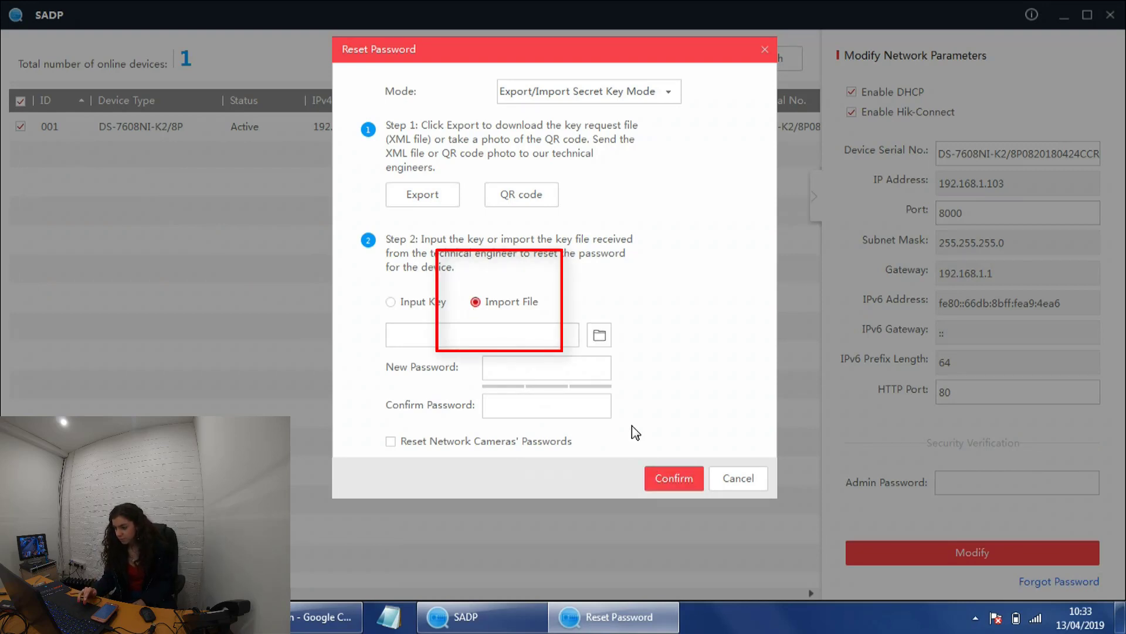
pyautogui.click(601, 337)
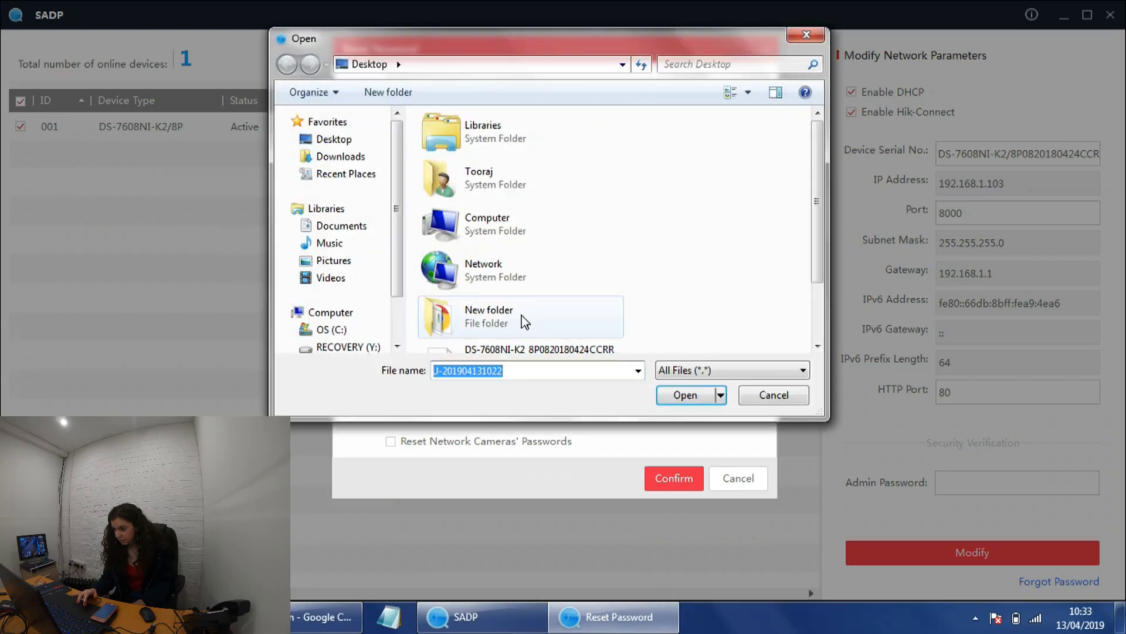
pyautogui.click(519, 351)
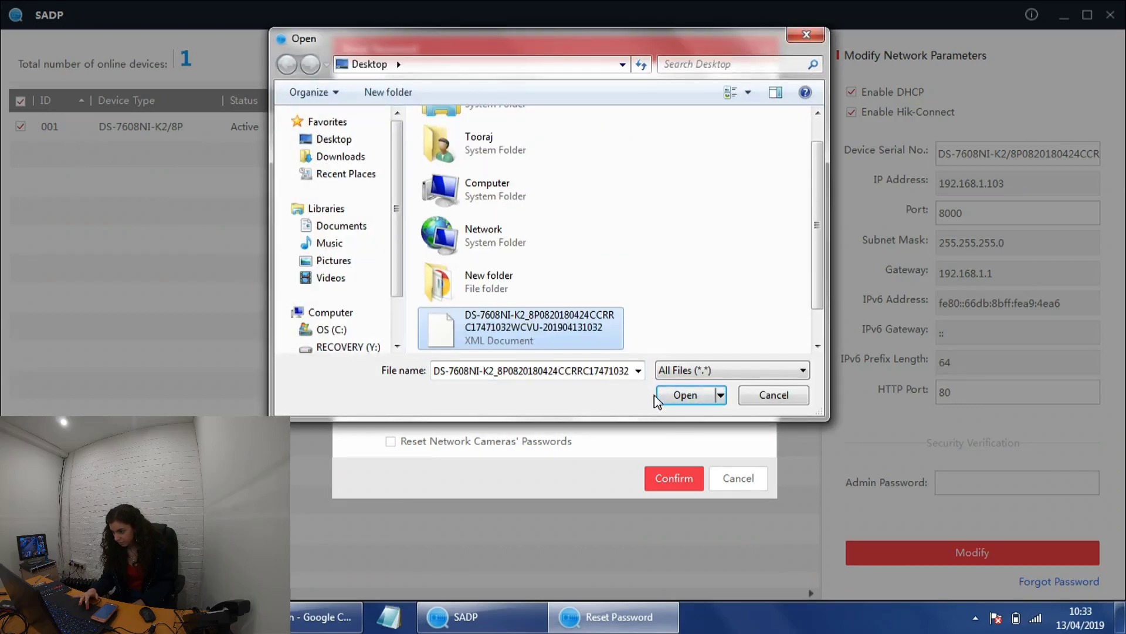
pyautogui.click(672, 398)
pyautogui.click(602, 375)
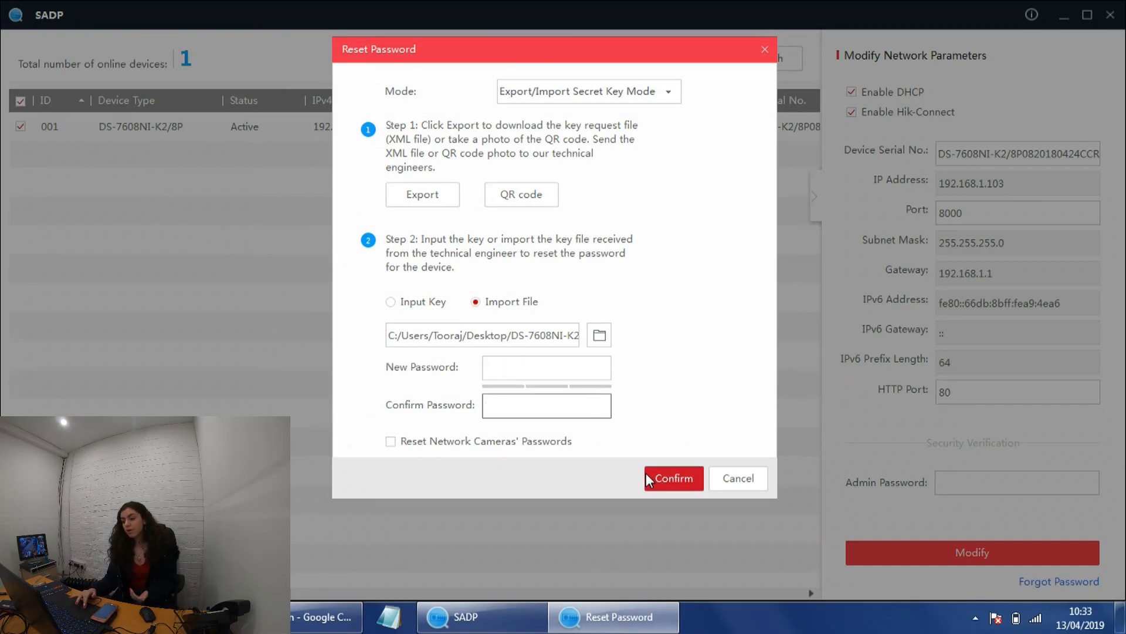
pyautogui.click(729, 482)
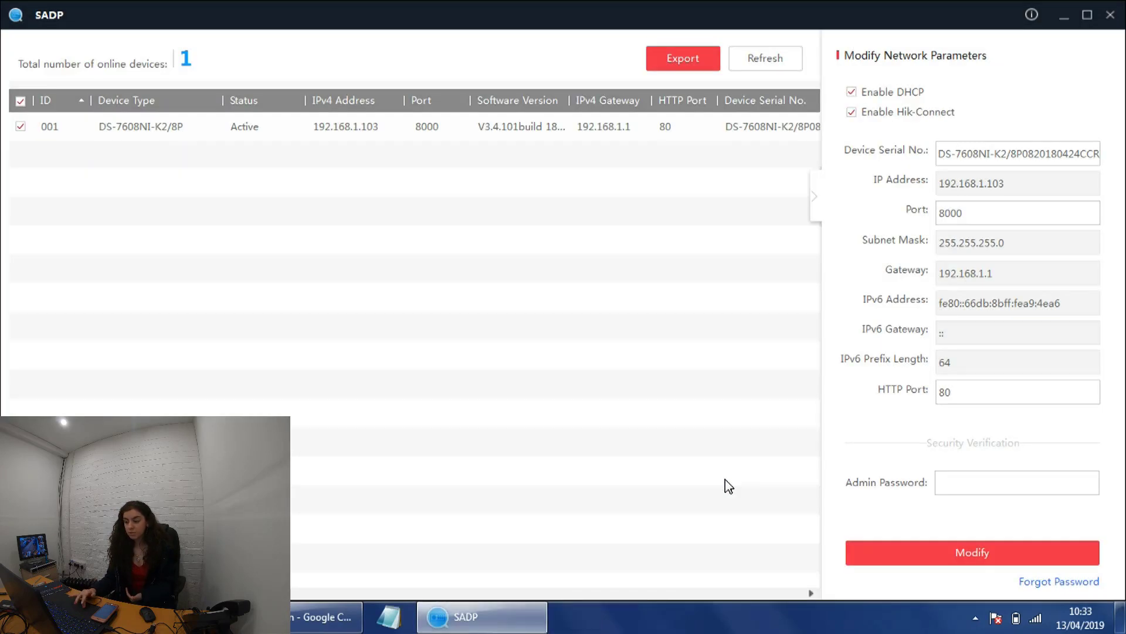